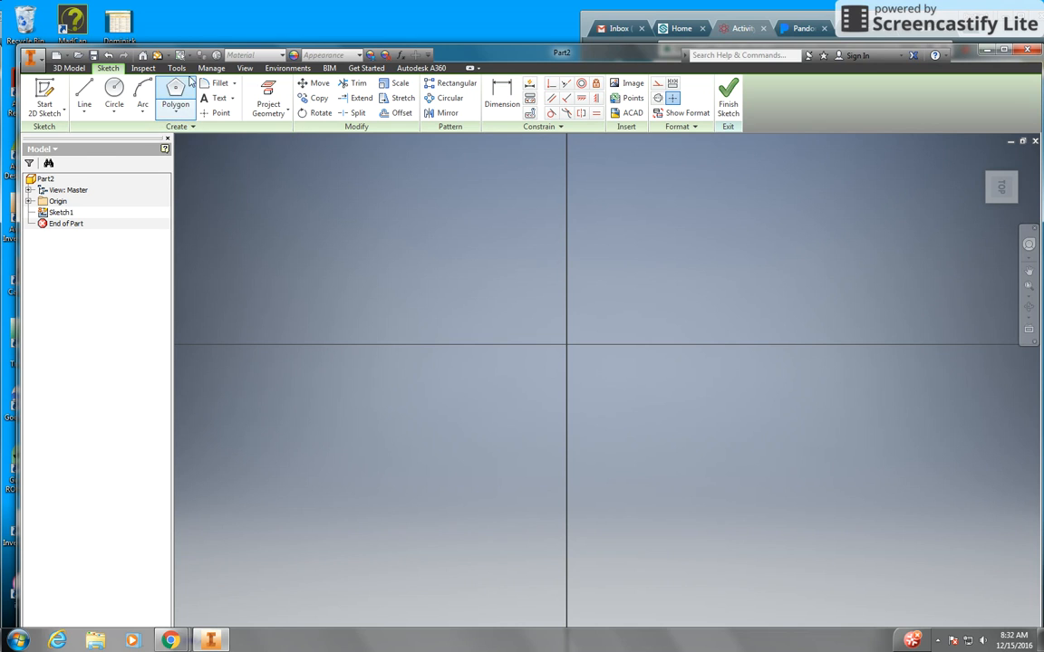
Step: Draw a five-sided polygon centred on the origin with one vertex straight above it on the vertical axis
click(176, 115)
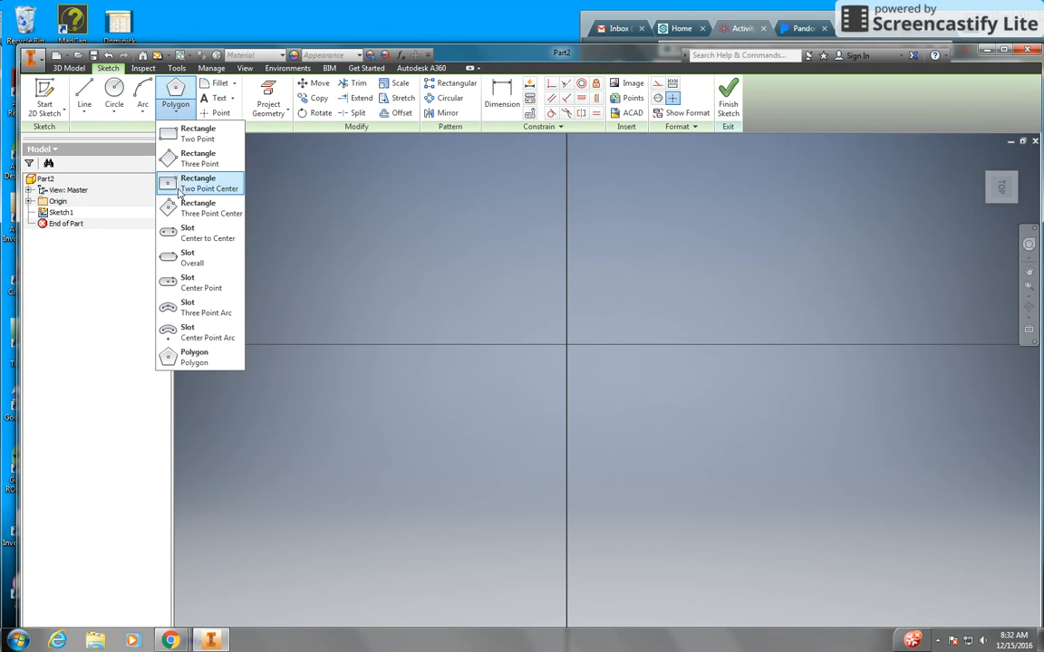
click(193, 359)
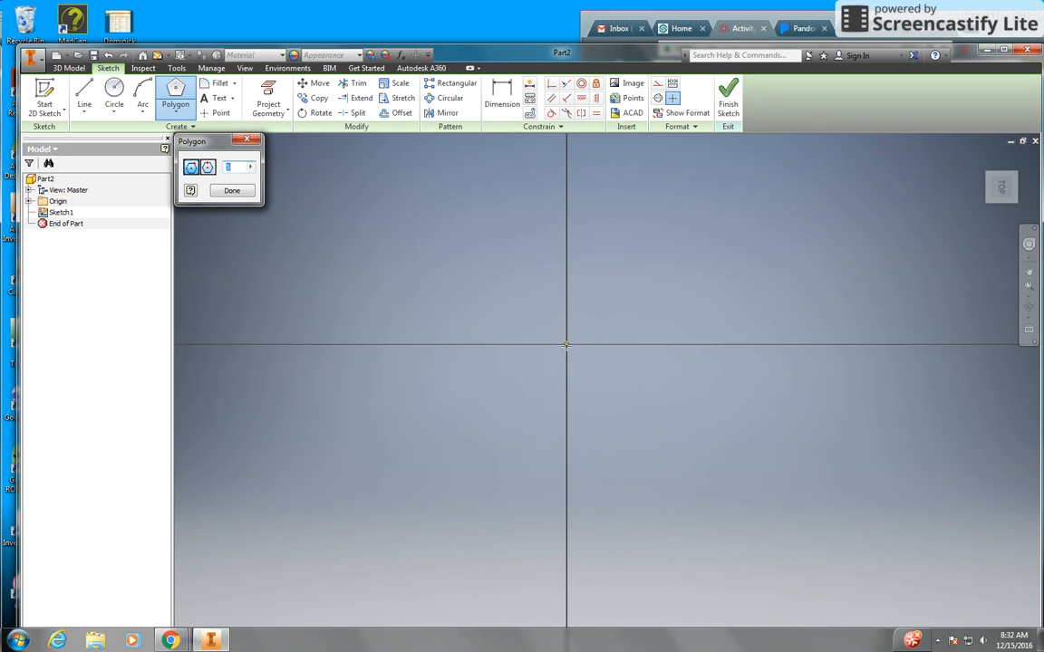
text(5)
click(566, 345)
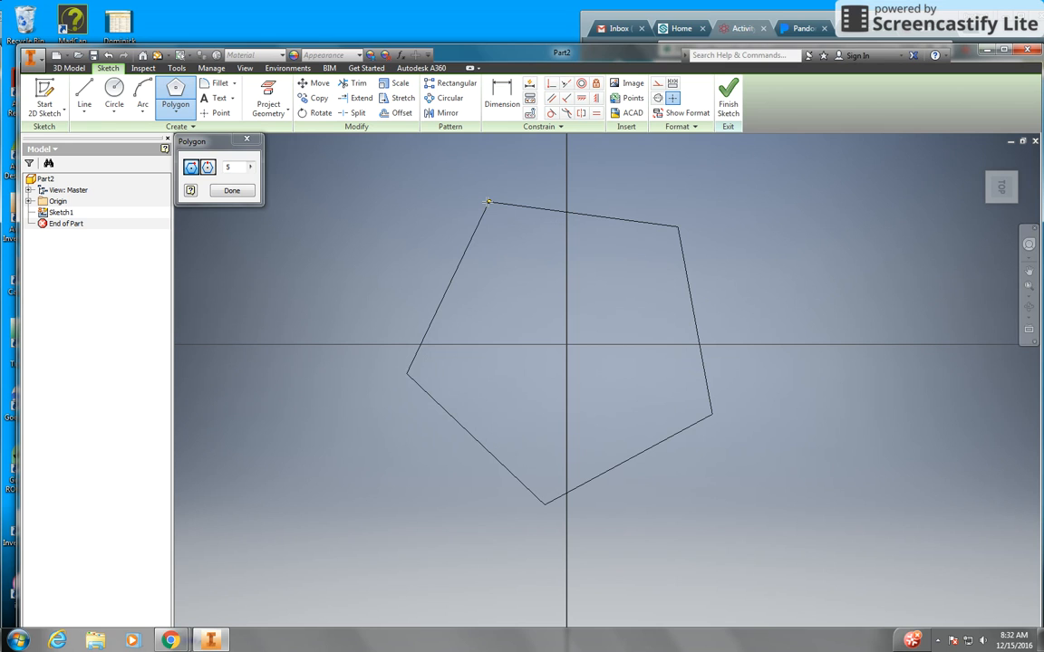
click(565, 210)
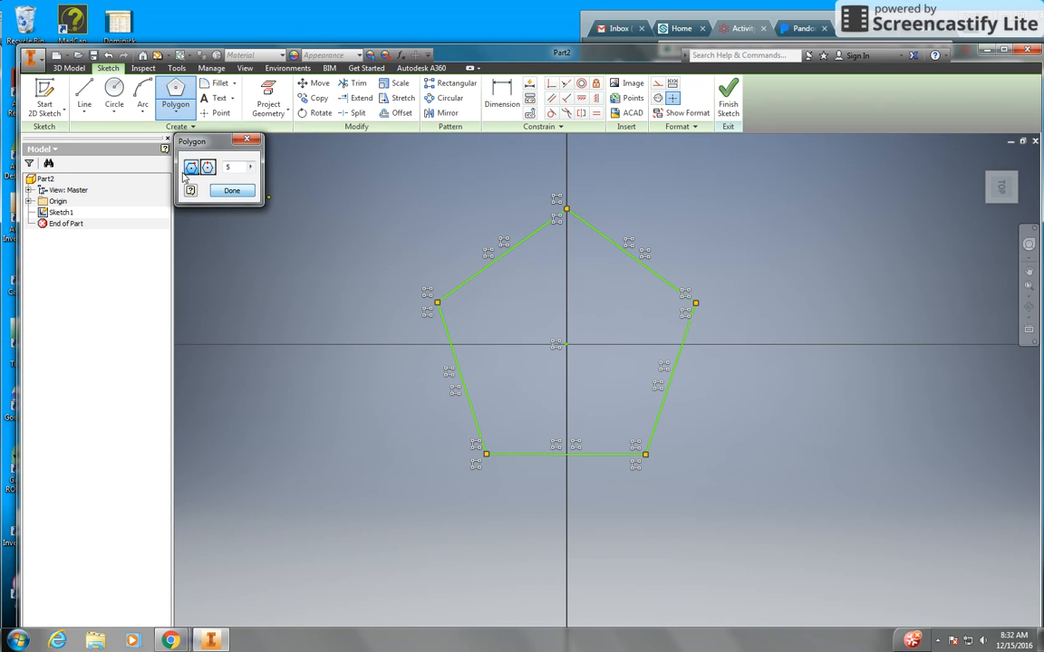
click(231, 191)
click(114, 90)
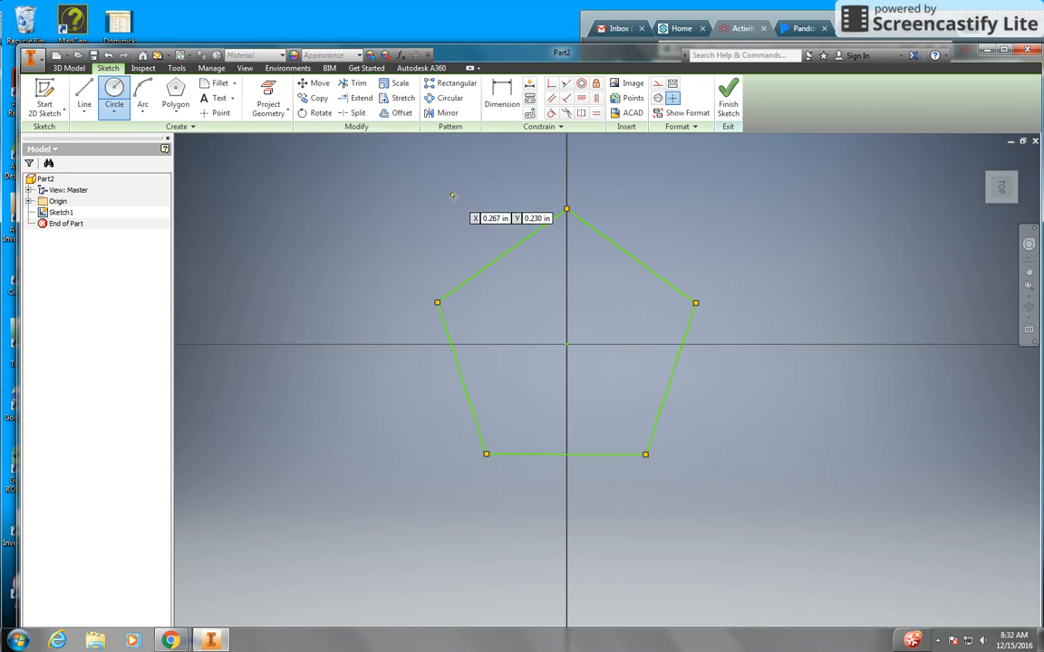
click(566, 342)
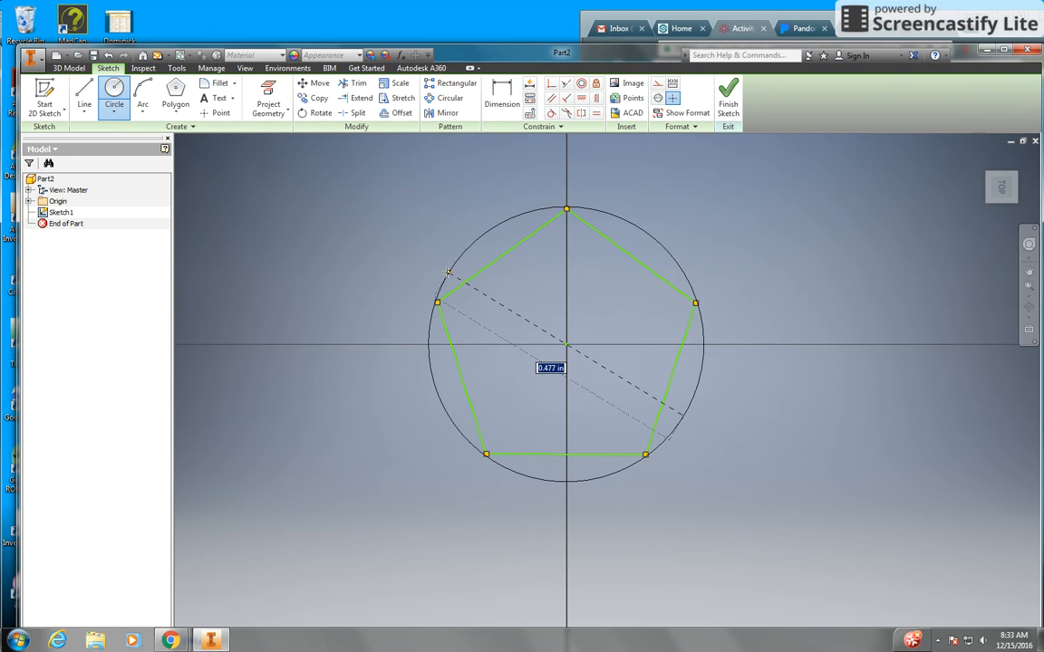
click(446, 272)
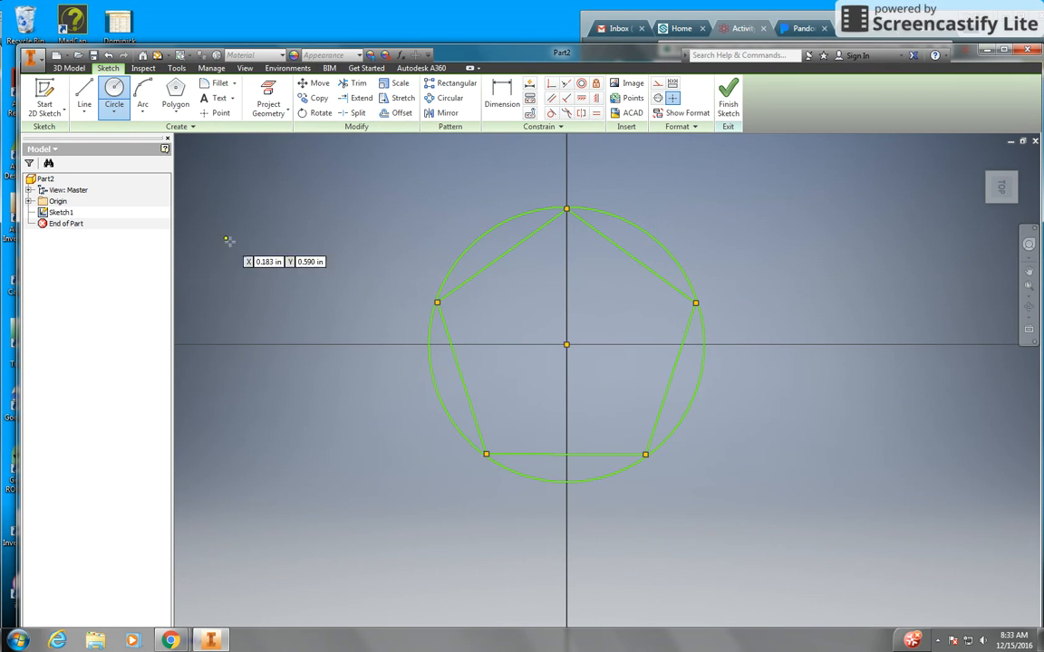
click(107, 56)
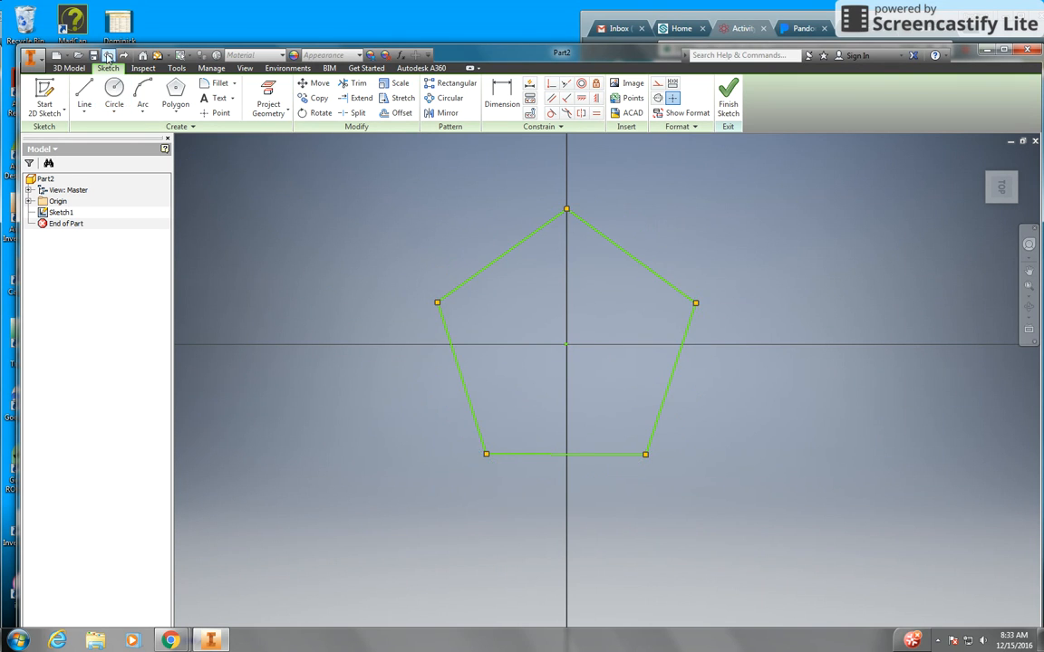
Step: Draw a circle about 0.291 in in diameter inside the pentagon, centred on the origin
click(115, 87)
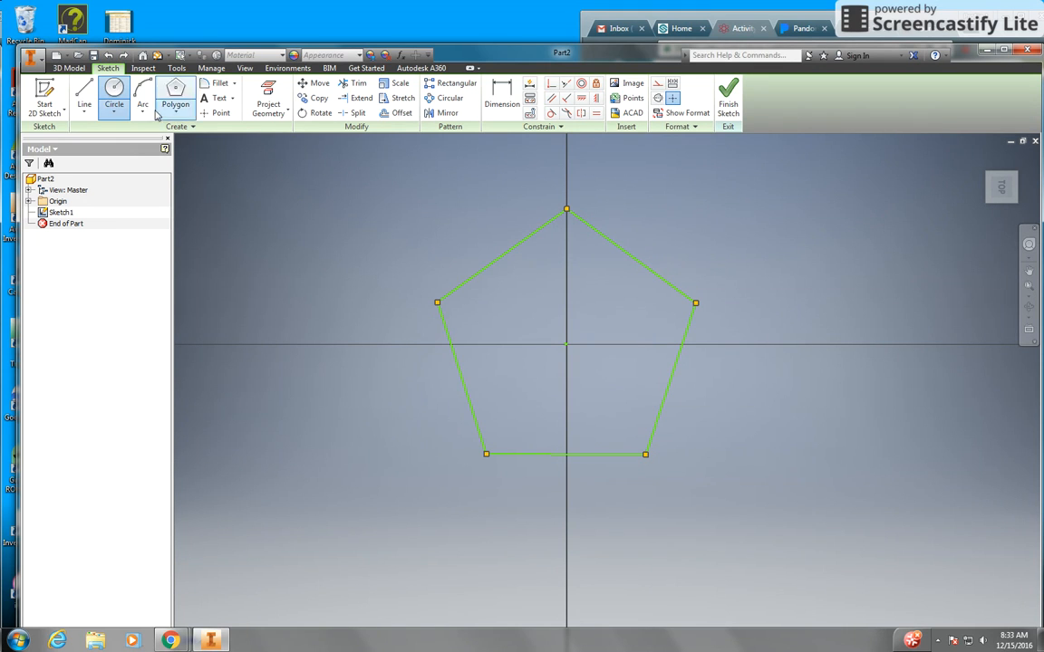
click(566, 344)
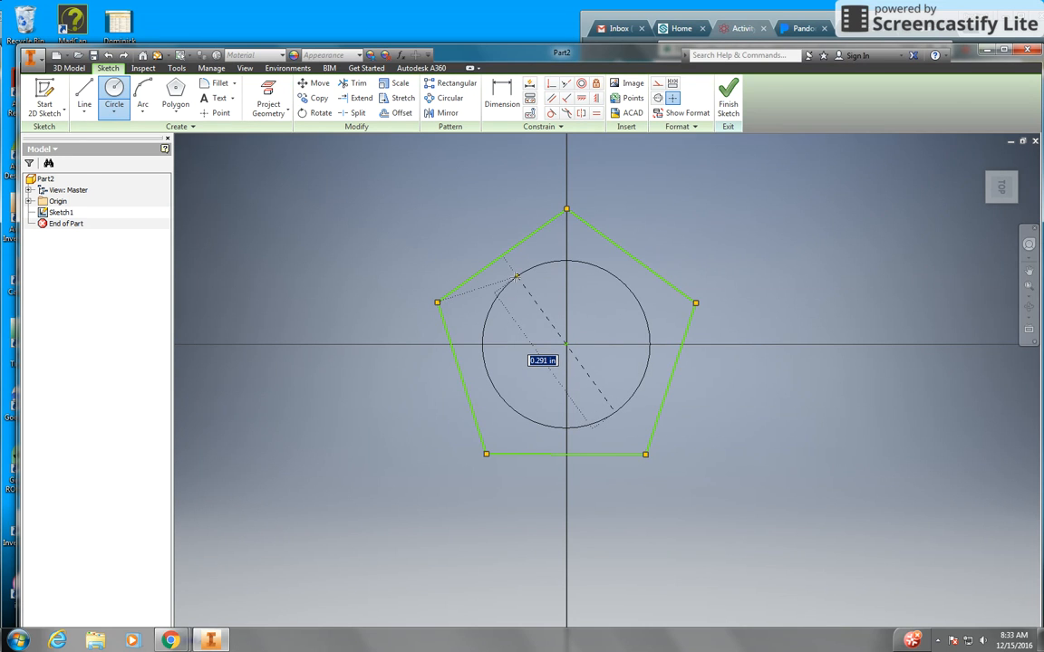
click(516, 275)
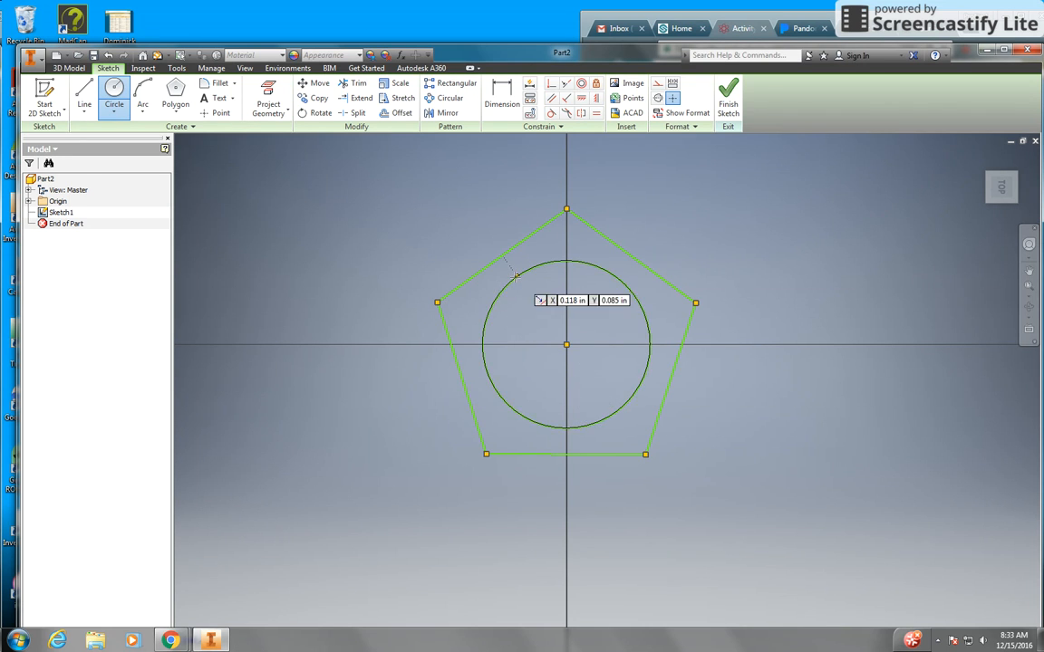
right_click(737, 218)
click(706, 193)
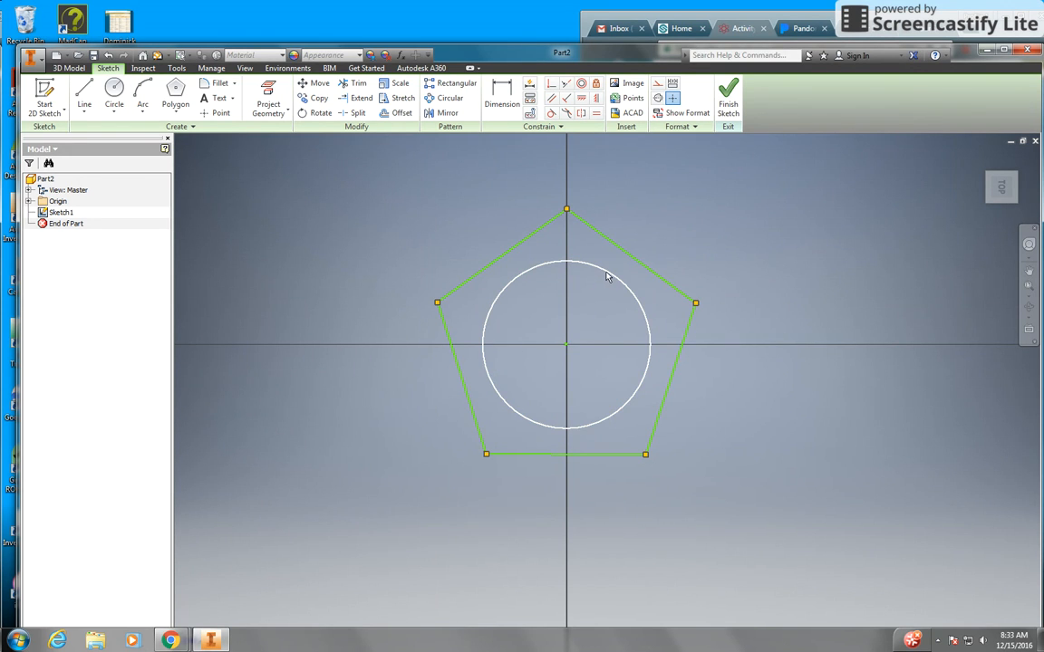
Step: Convert the inner circle to construction geometry
click(572, 268)
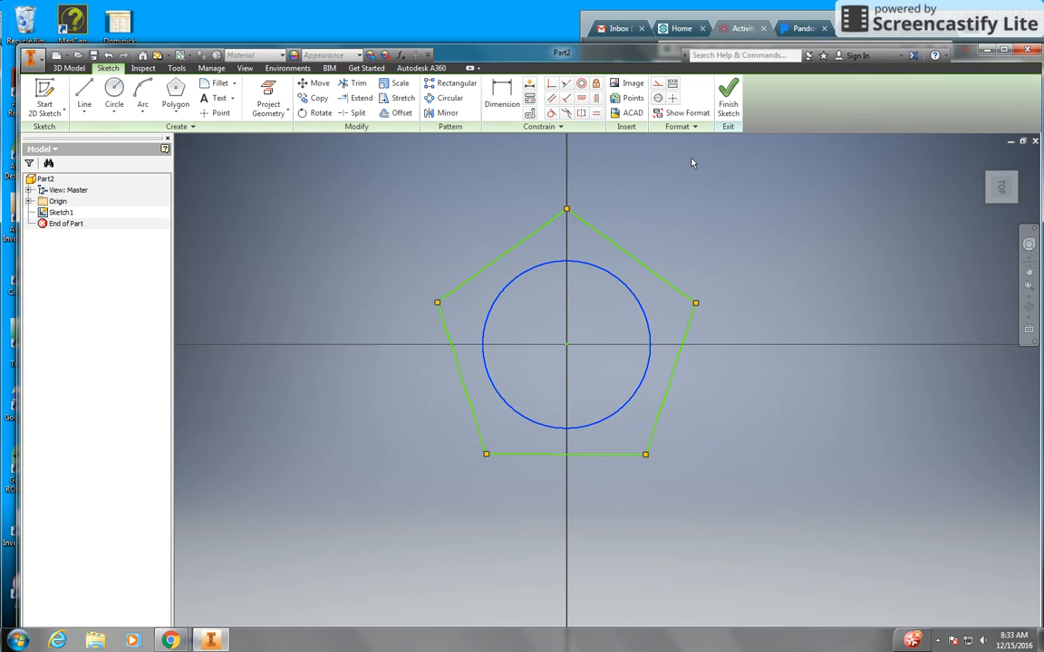
click(657, 84)
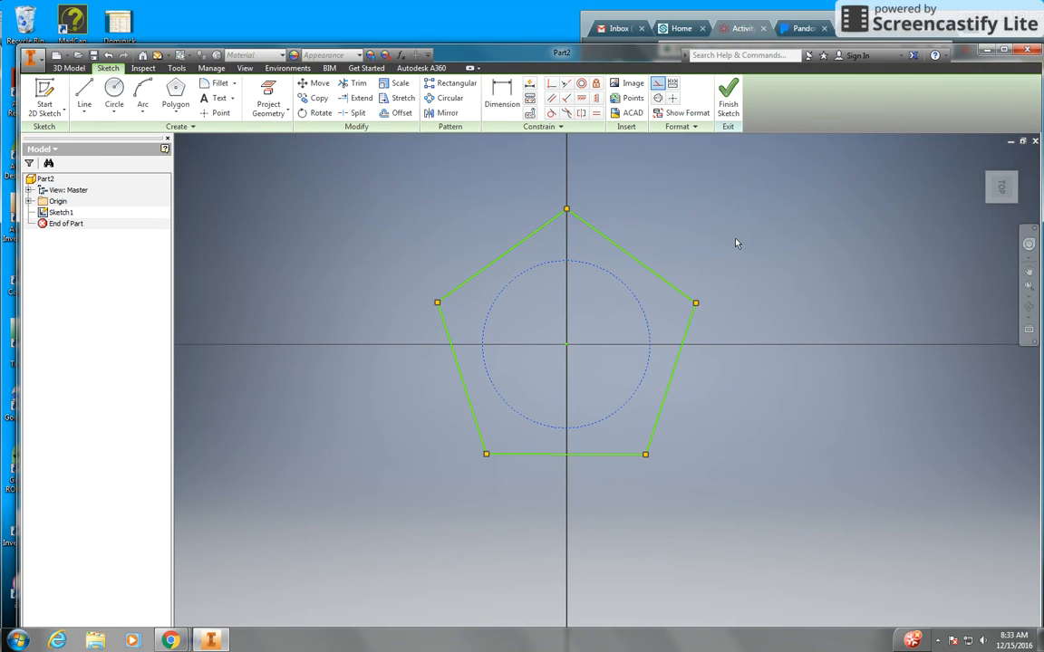
click(706, 252)
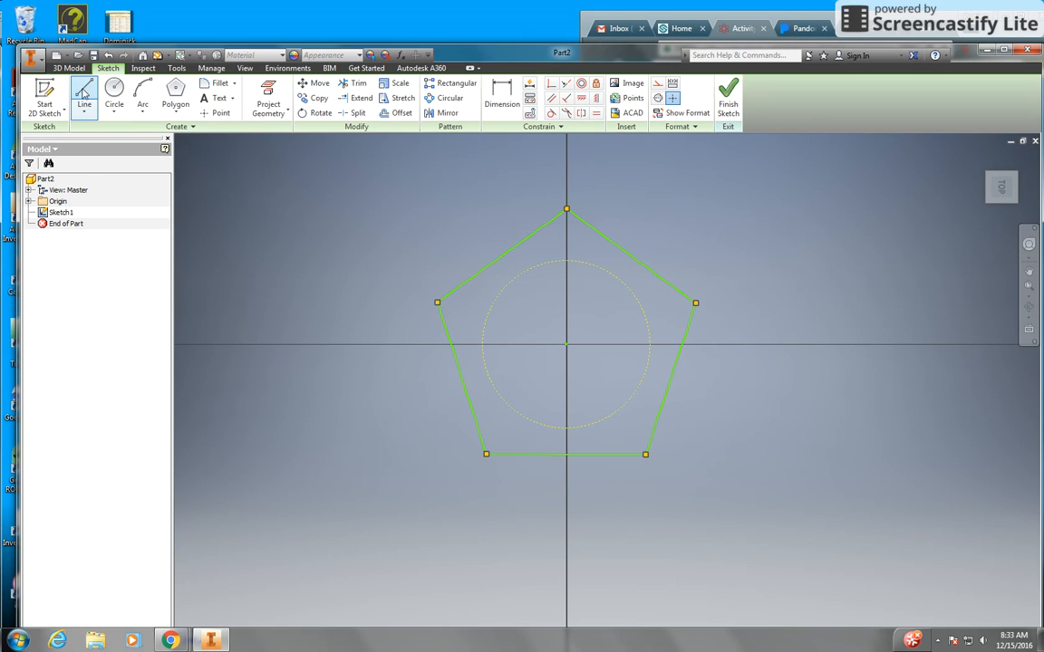
Step: Draw lines to the construction circle, one from the pentagon's top vertex and two from its upper-left vertex, crossing between the two vertices
click(84, 95)
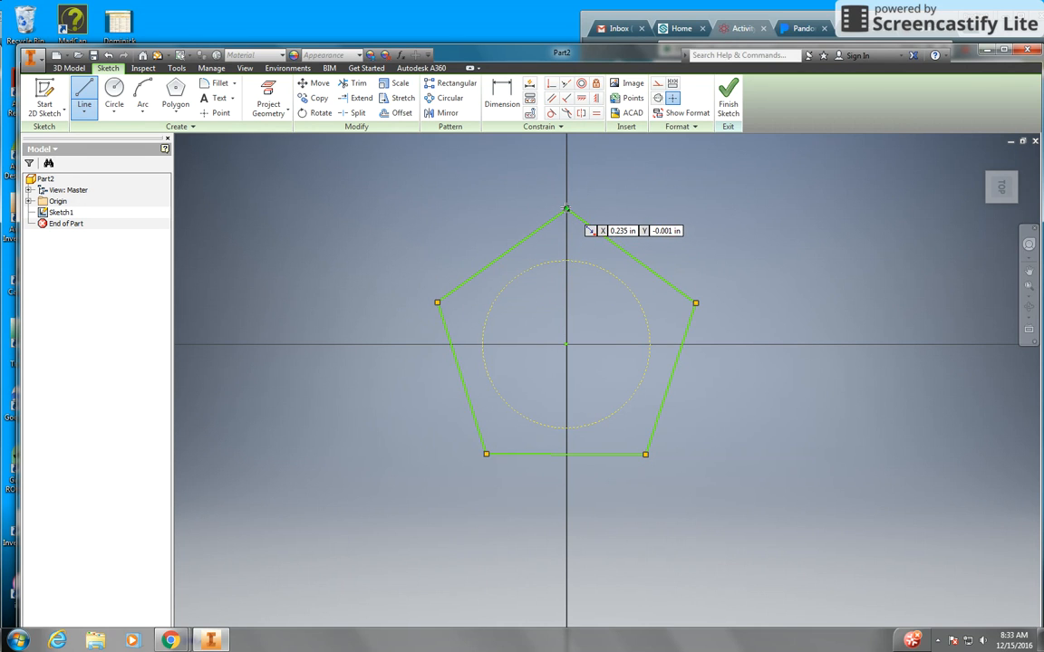
click(566, 209)
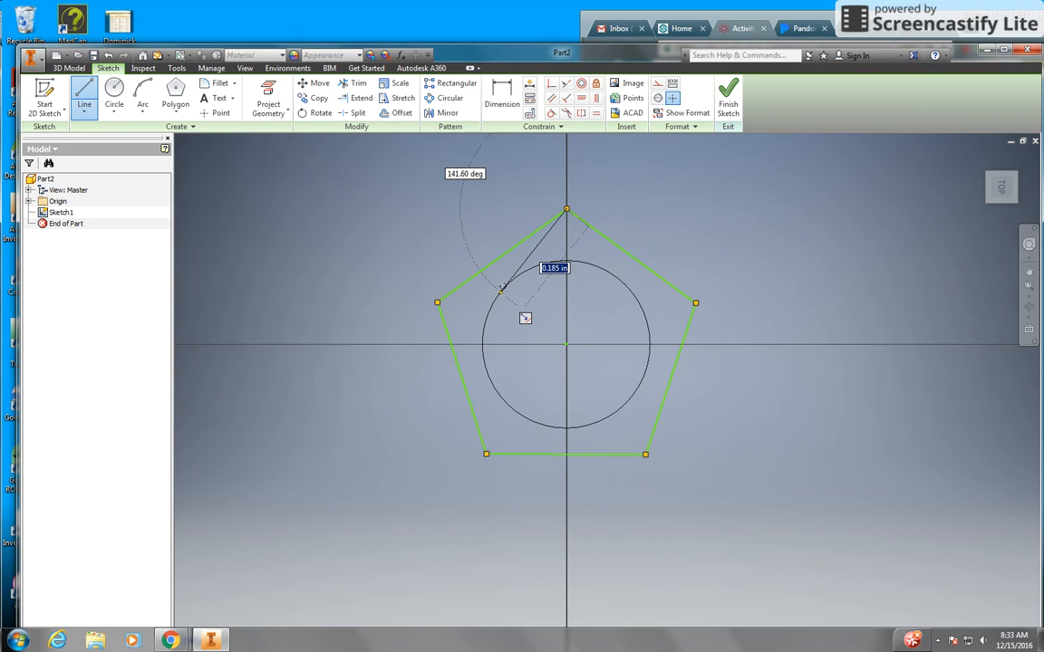
double_click(500, 289)
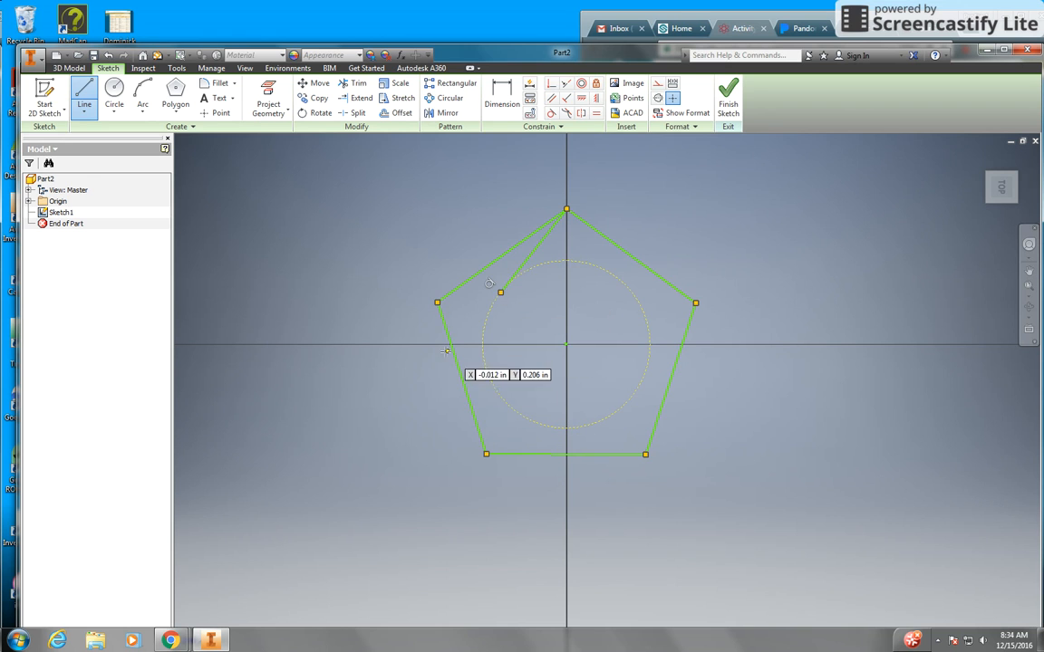
click(438, 303)
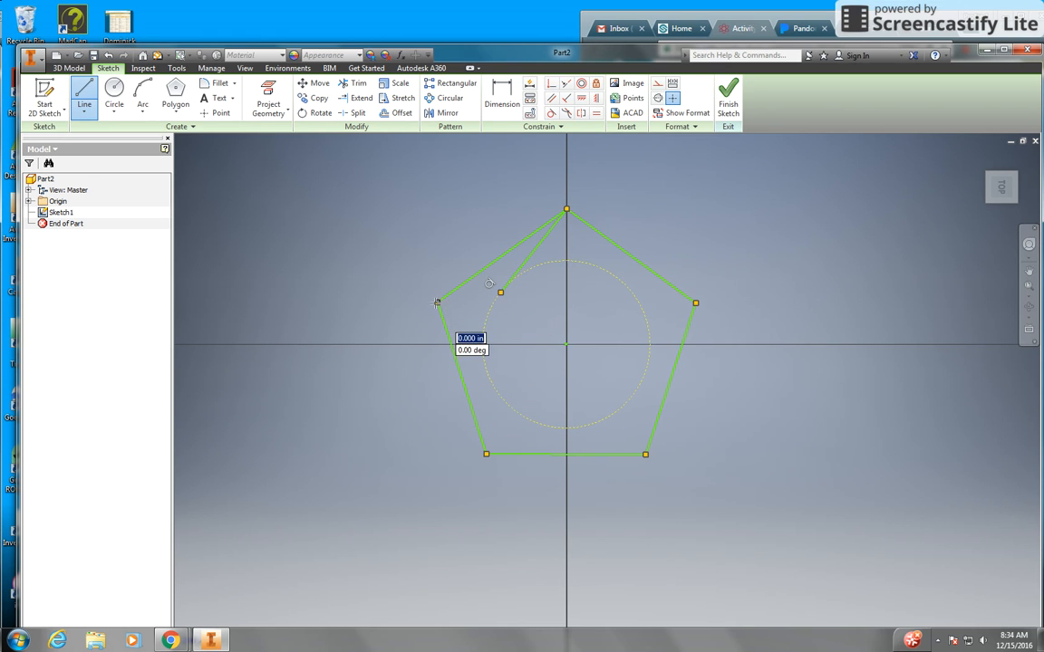
double_click(548, 261)
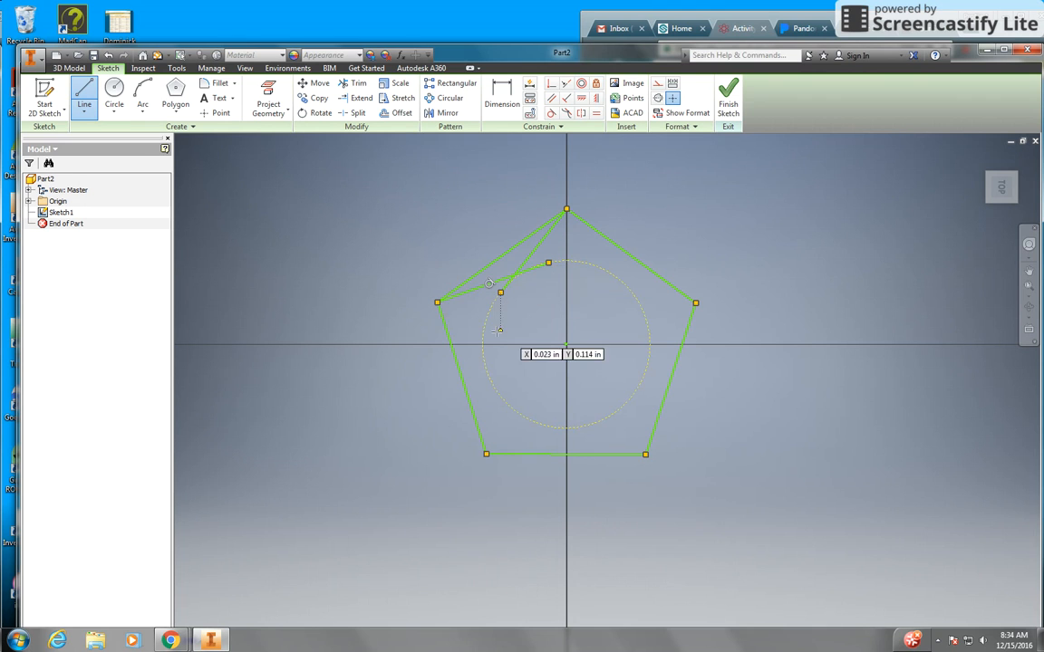
click(438, 301)
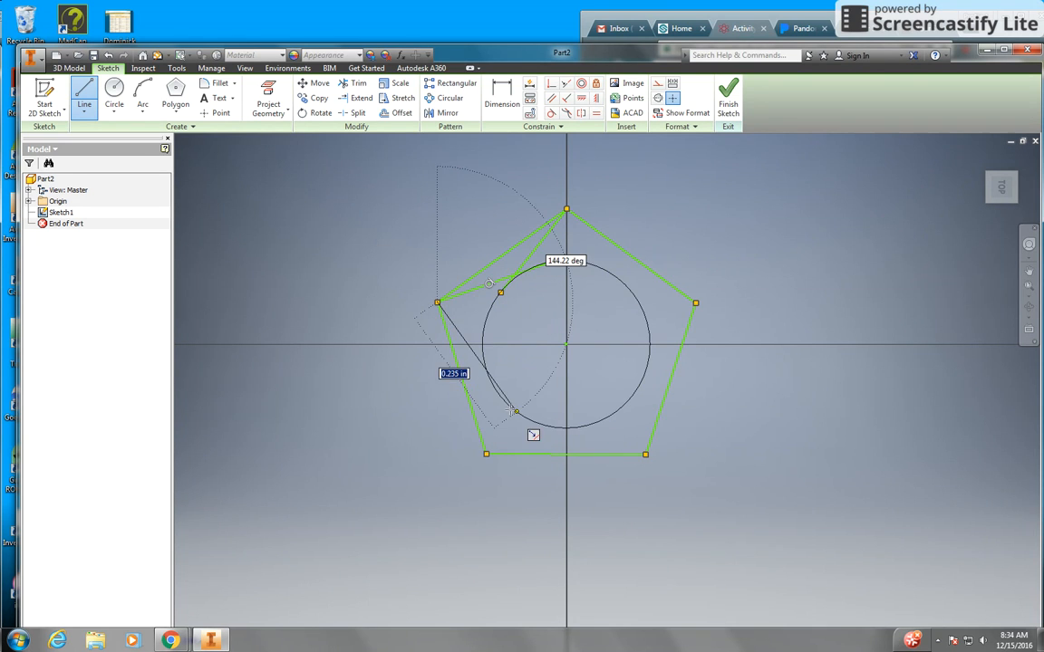
double_click(496, 390)
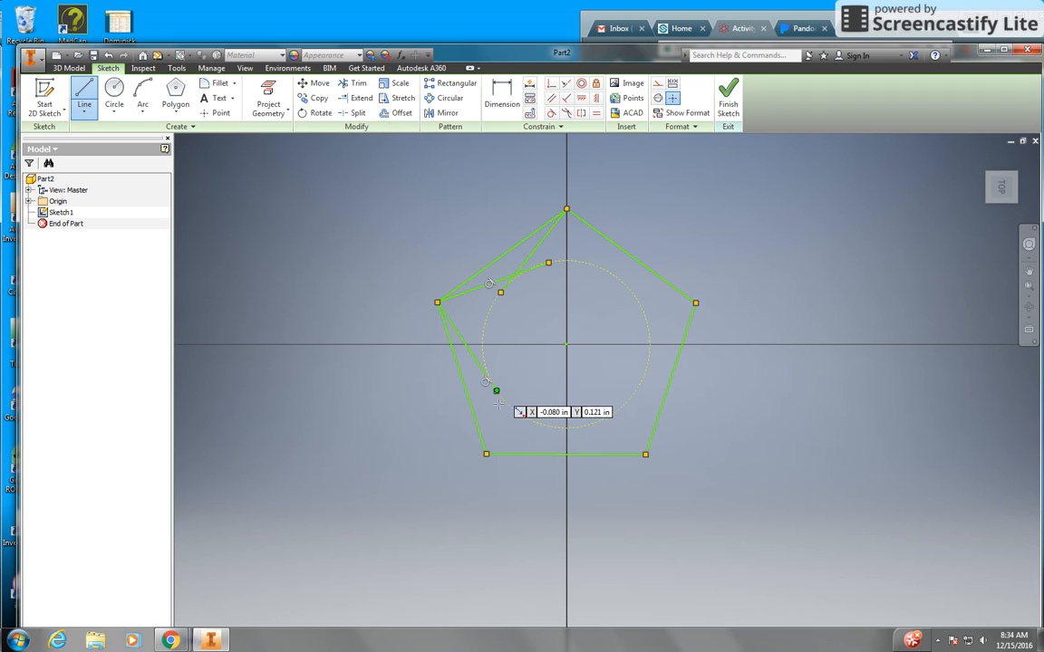
Step: Draw two lines from each of the pentagon's lower vertices to the construction circle, crossing the neighbouring vertices' lines
click(485, 453)
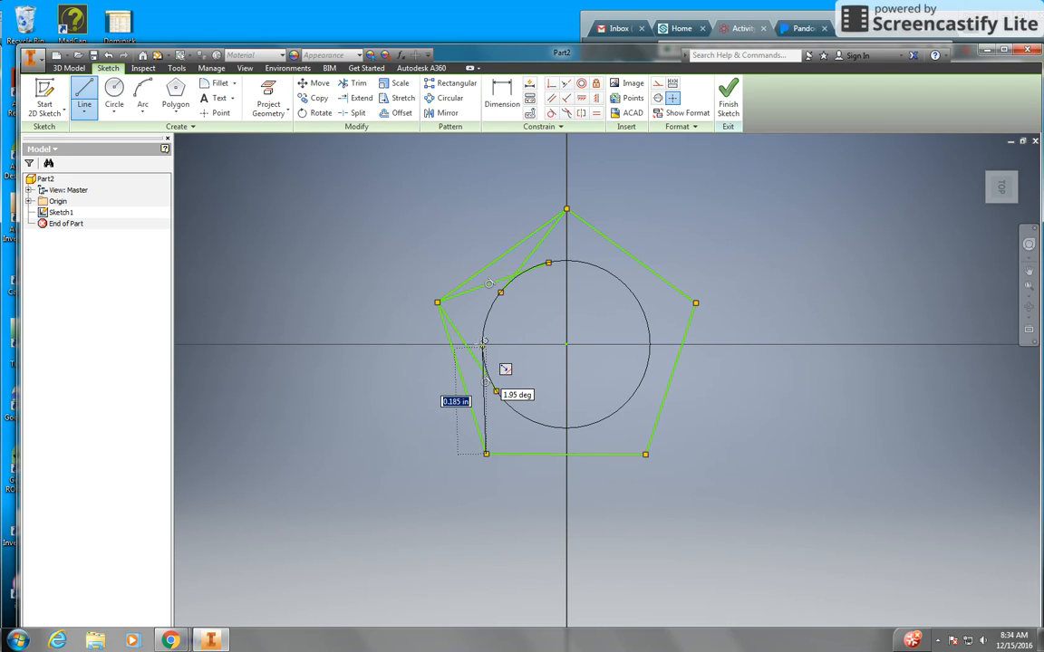
double_click(483, 346)
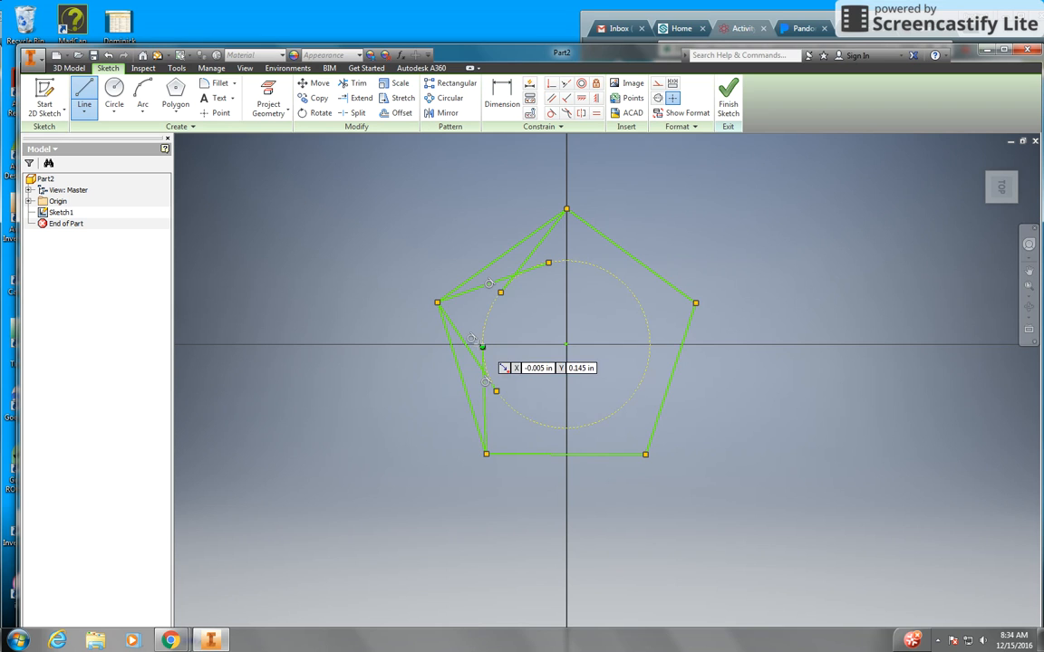
click(487, 454)
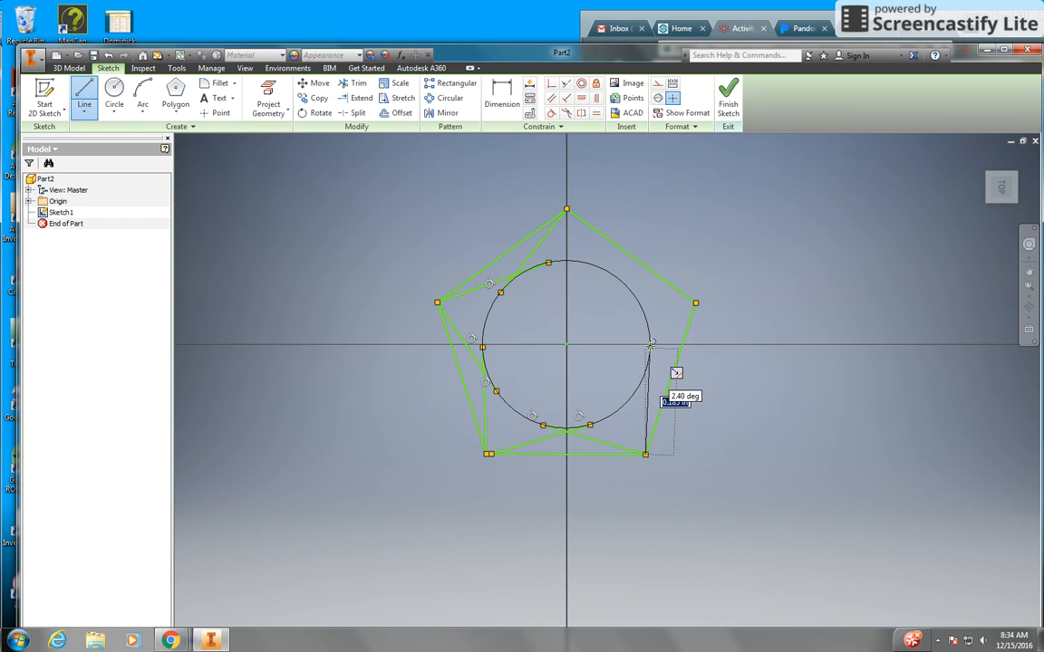
double_click(649, 348)
Step: Draw two lines from the upper-right vertex and a second line from the top vertex to the construction circle, completing the star arms
click(695, 302)
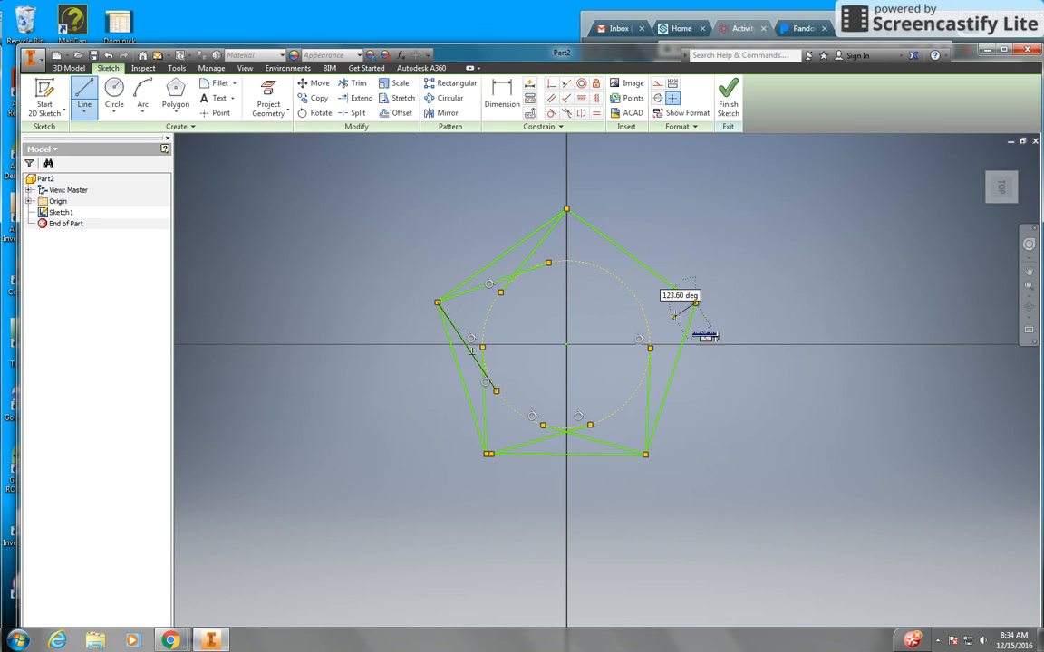
double_click(635, 390)
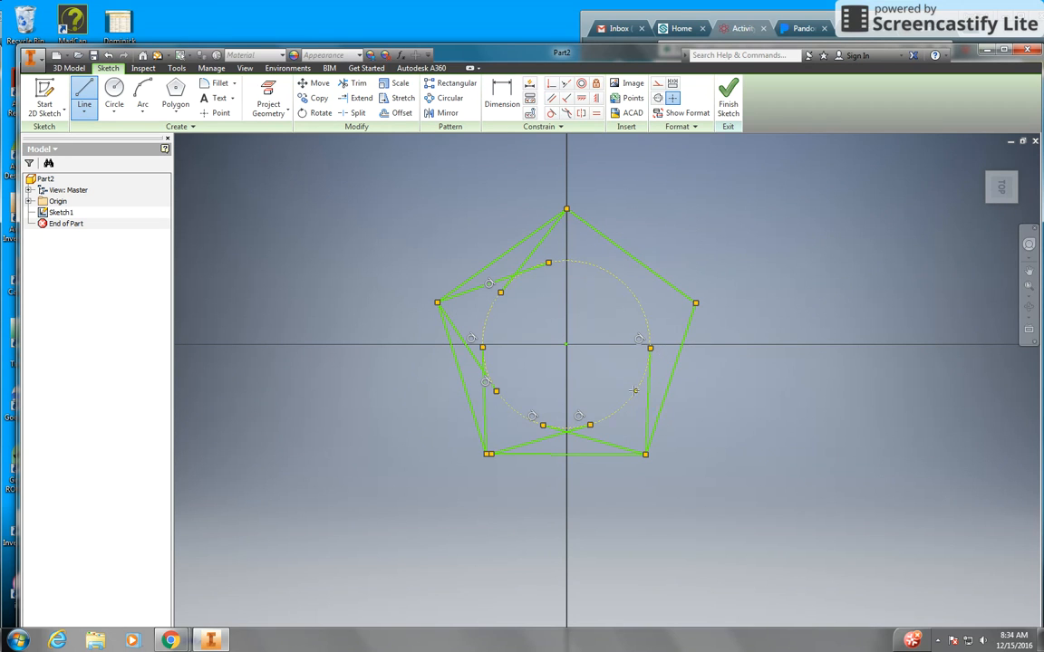
click(694, 303)
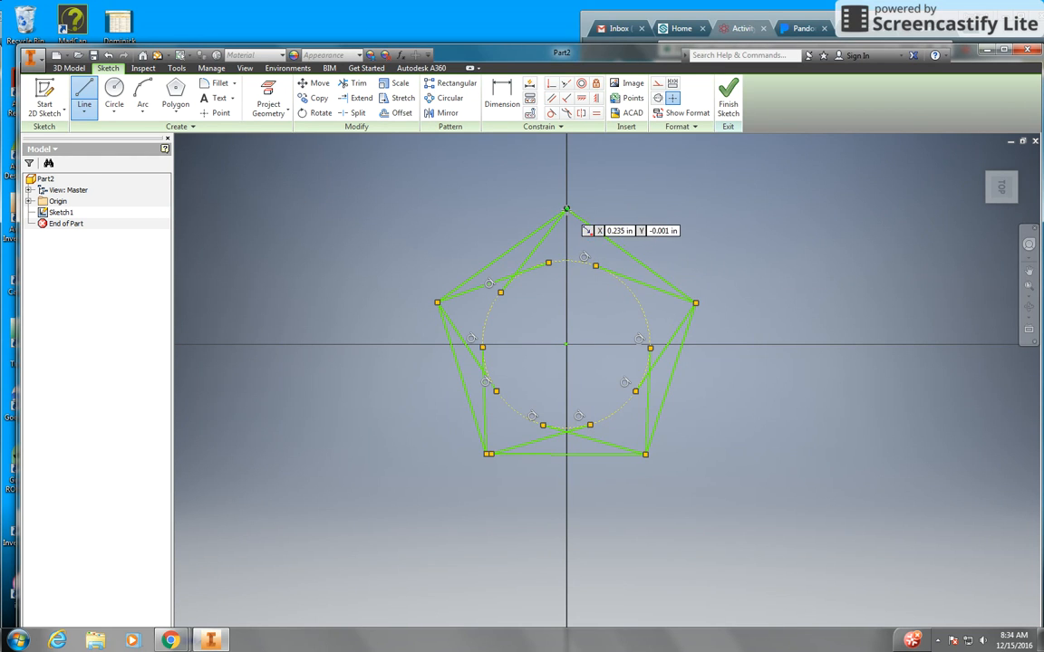
click(566, 210)
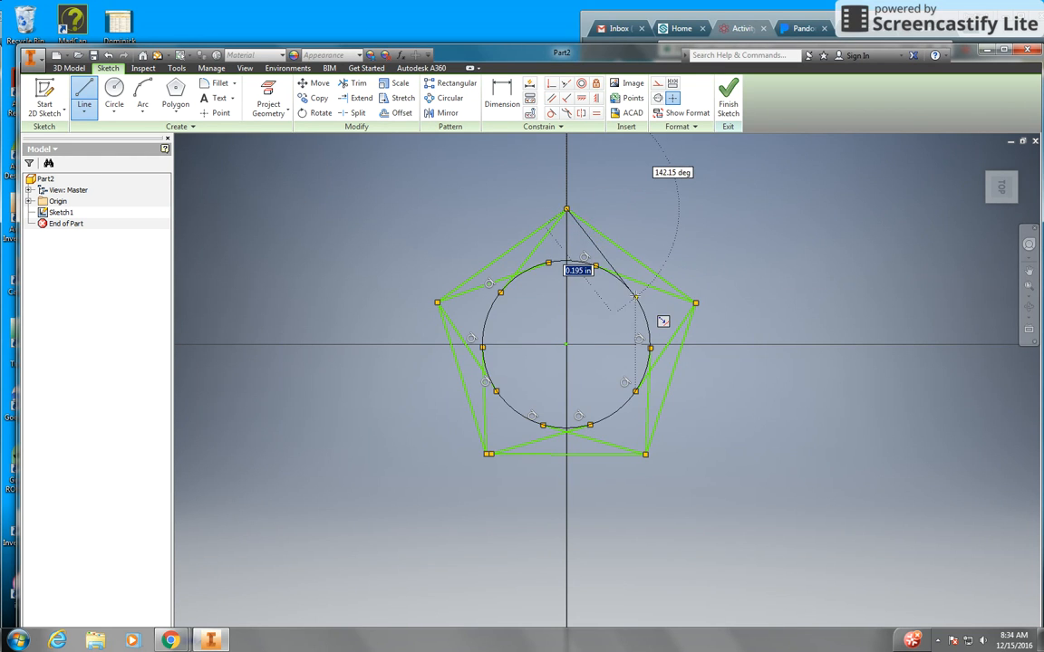
key(Escape)
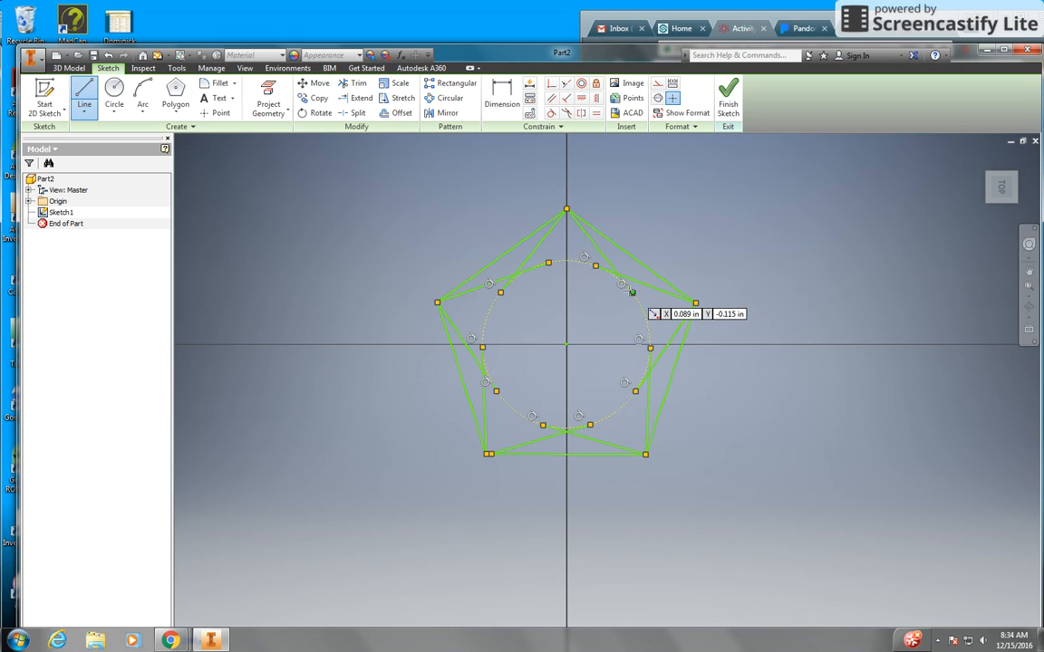
right_click(714, 228)
click(751, 229)
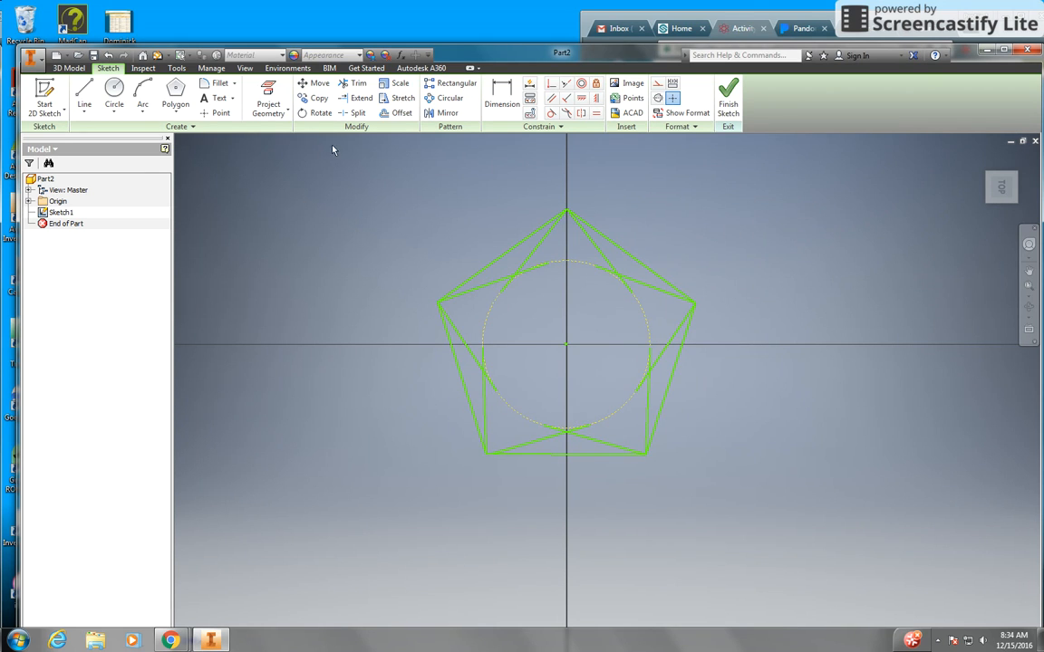
Step: Trim the pentagon's upper-left edge, the adjoining circle arcs and the line ends past the star's upper-left inner corner
click(350, 85)
click(505, 252)
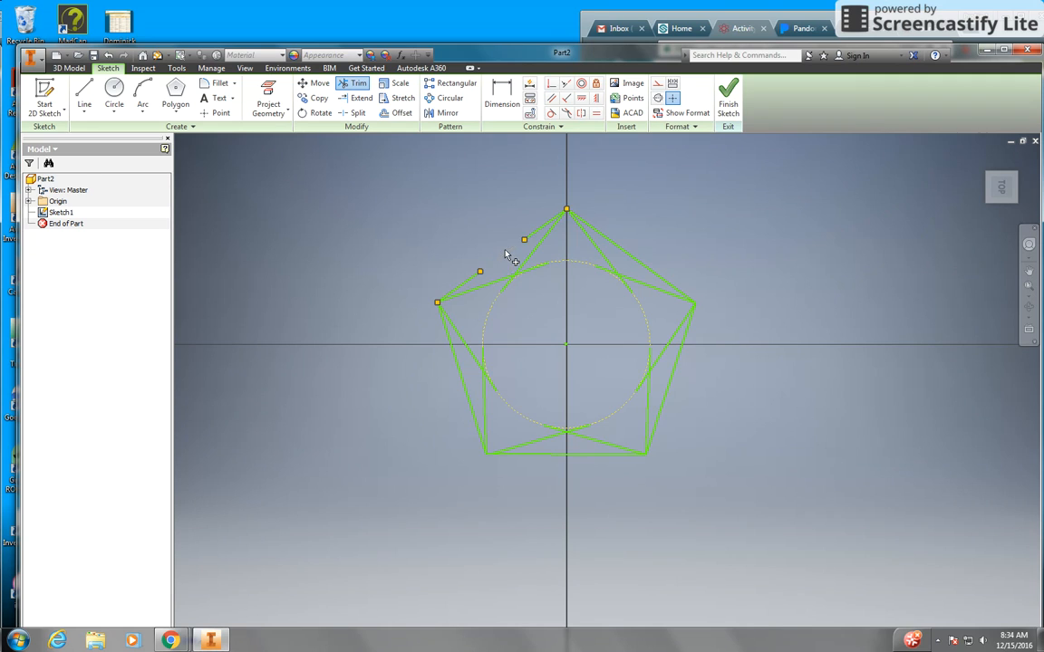
click(493, 311)
click(567, 267)
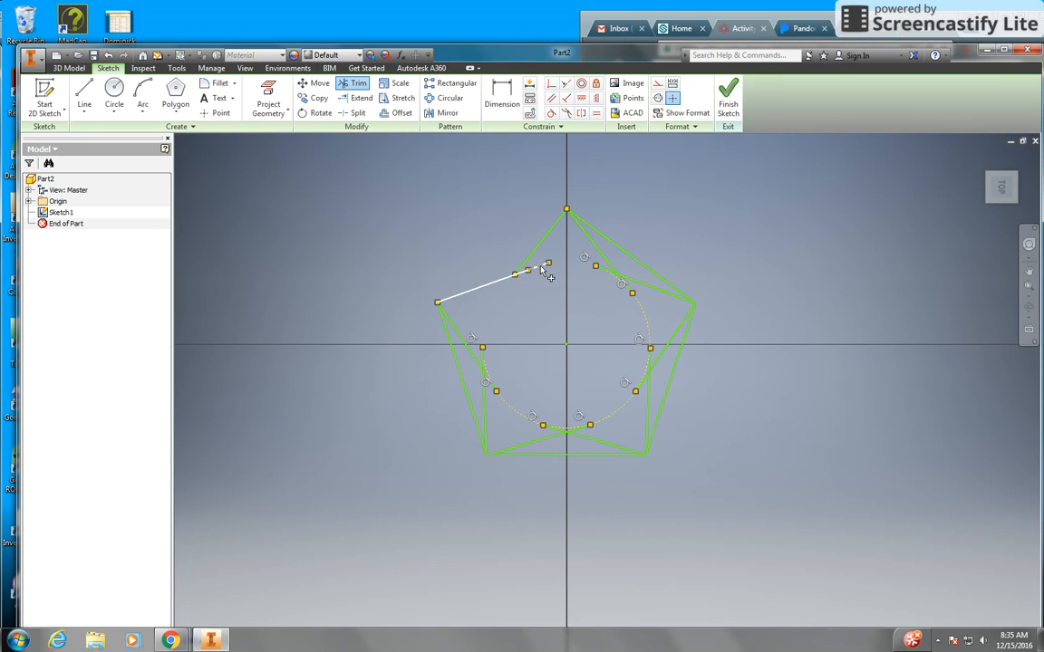
click(542, 268)
click(522, 273)
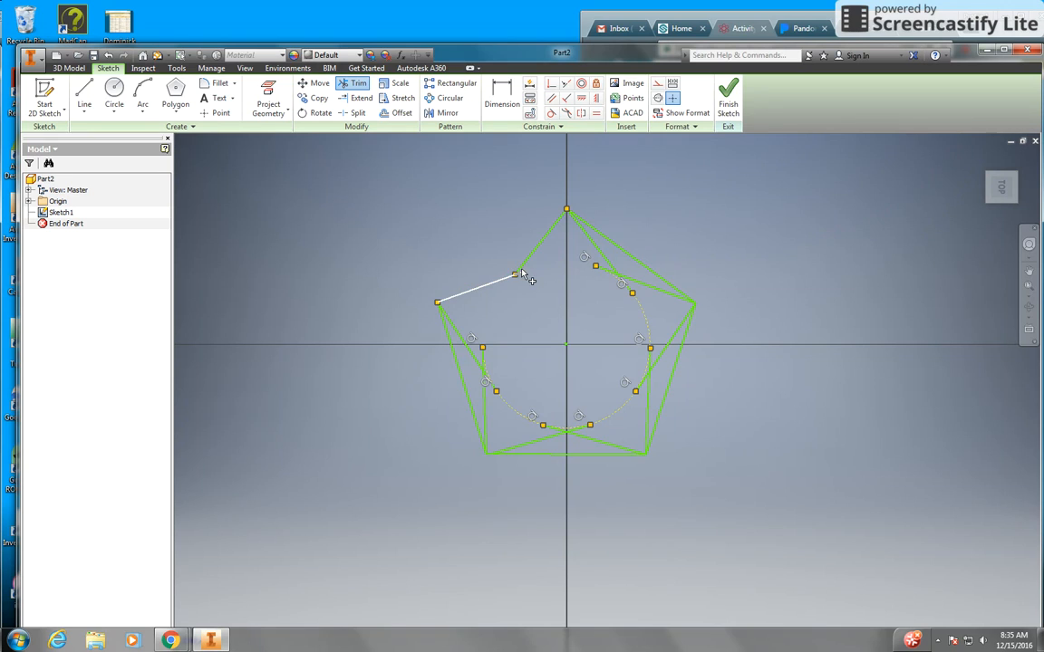
Step: Trim the pentagon's upper-right edge, the nearby circle arcs and the line ends past the star's upper-right inner corner
click(604, 271)
click(607, 271)
click(625, 288)
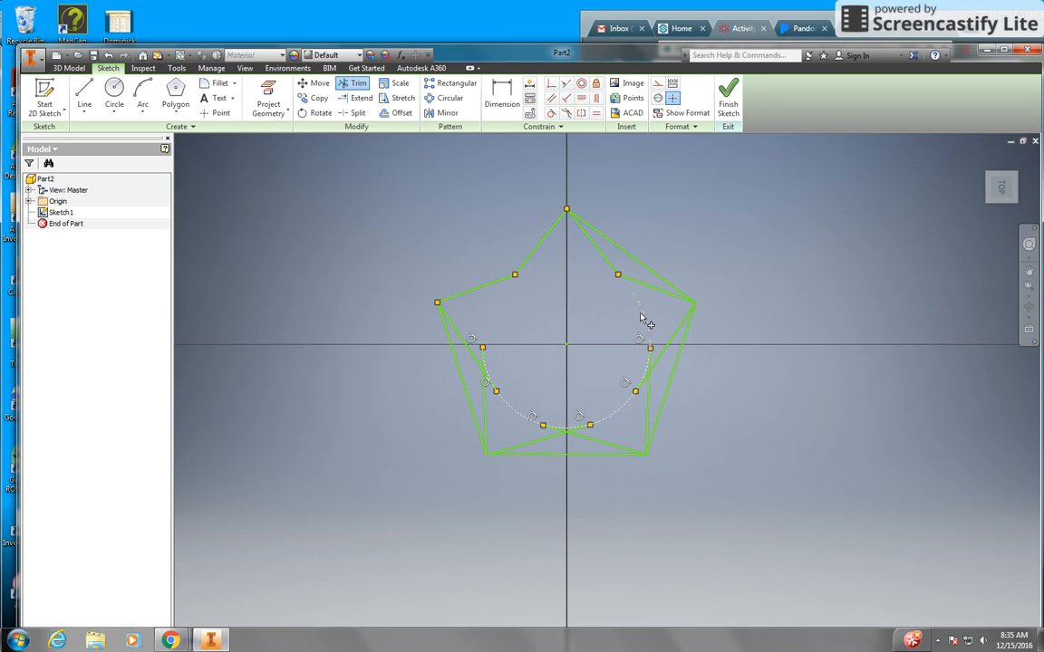
click(647, 362)
click(649, 269)
click(598, 238)
click(668, 283)
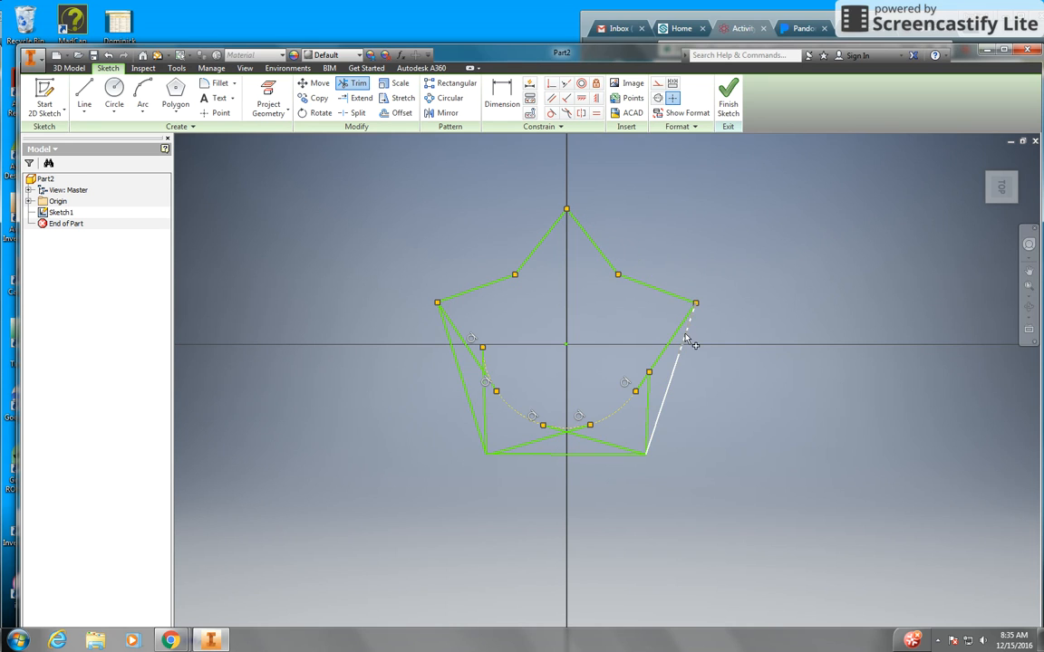
Step: Trim the pentagon's lower-right edge, the adjoining circle arc and the line end past the star's right inner corner
click(673, 377)
click(659, 426)
click(622, 403)
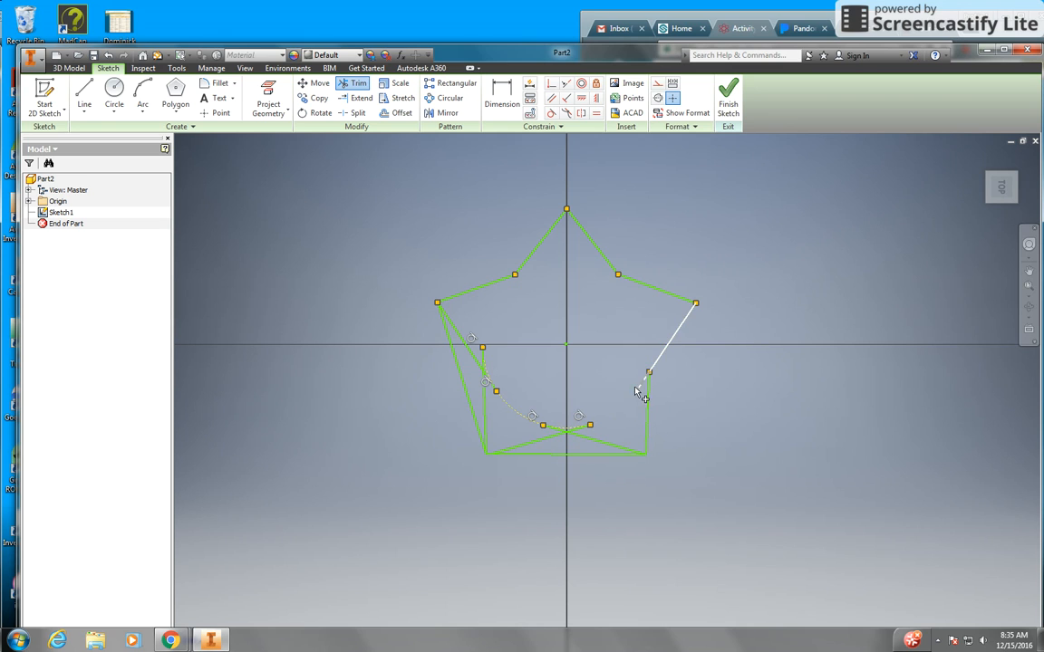
click(636, 387)
Step: Trim the line ends past the star's bottom inner corner, the pentagon's bottom edge and the lower circle arcs
click(585, 423)
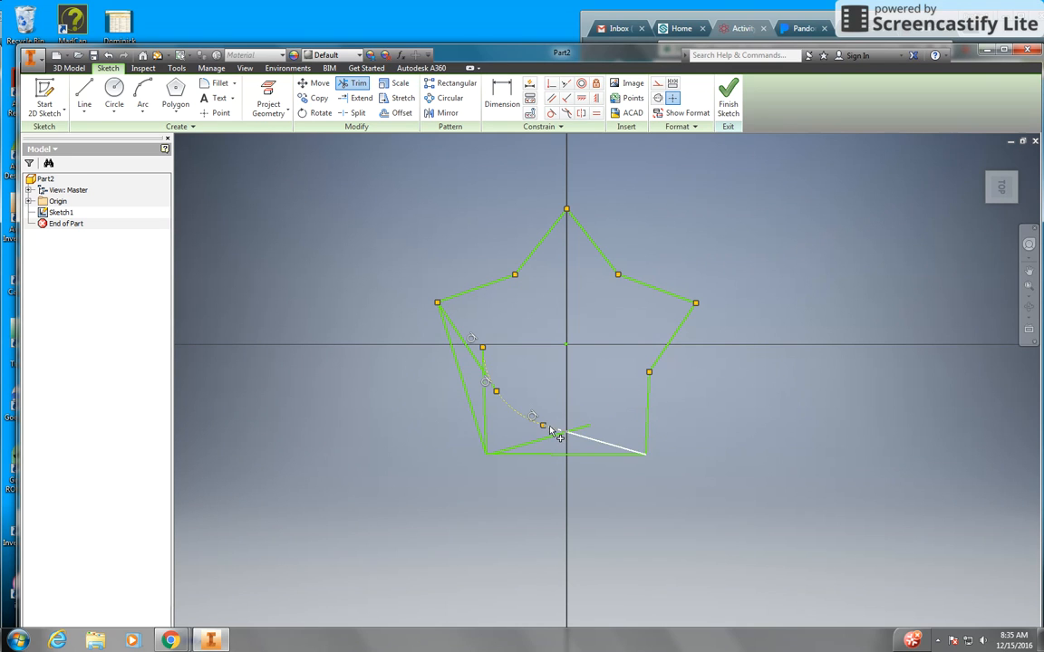
click(552, 426)
click(587, 432)
click(585, 455)
click(524, 418)
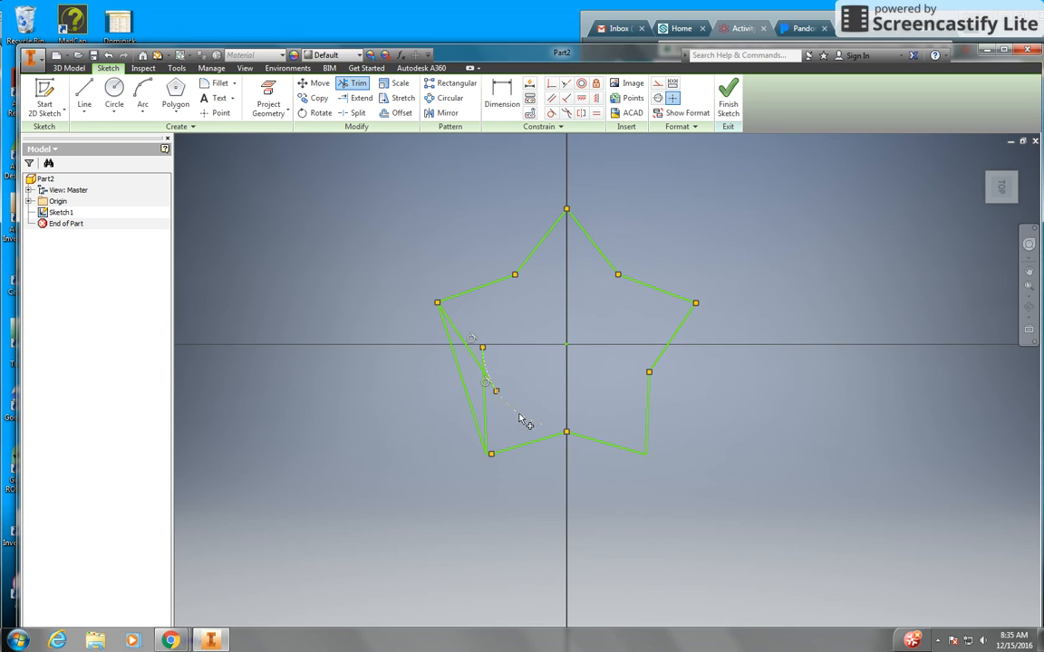
Step: Trim the line ends past the star's left inner corner, the remaining circle arc and the pentagon's lower-left edge
click(486, 380)
click(484, 363)
click(461, 381)
click(451, 350)
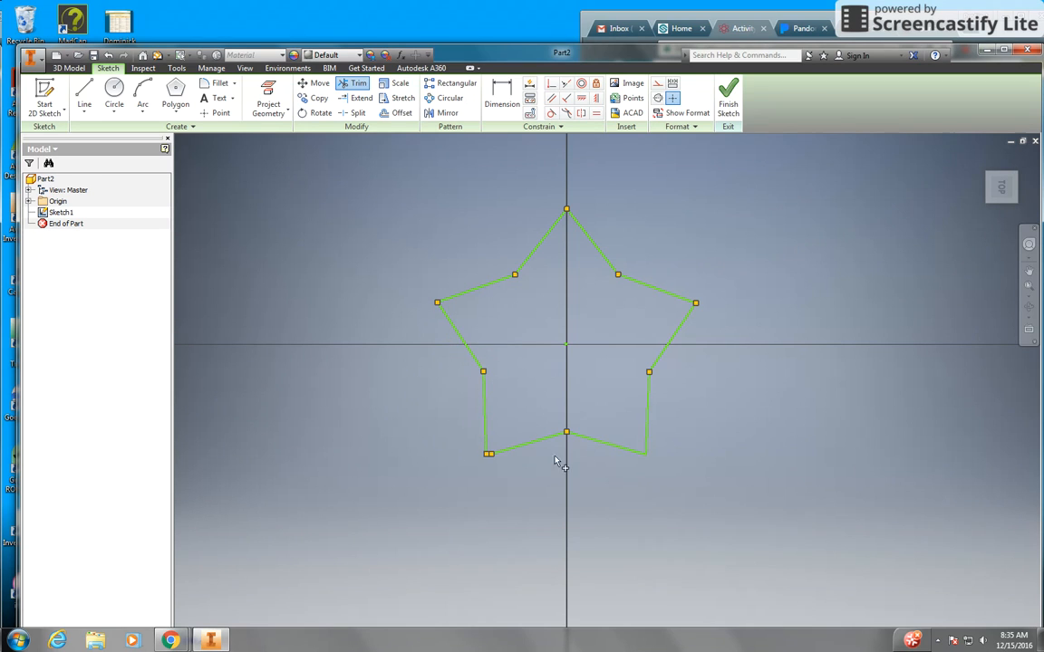